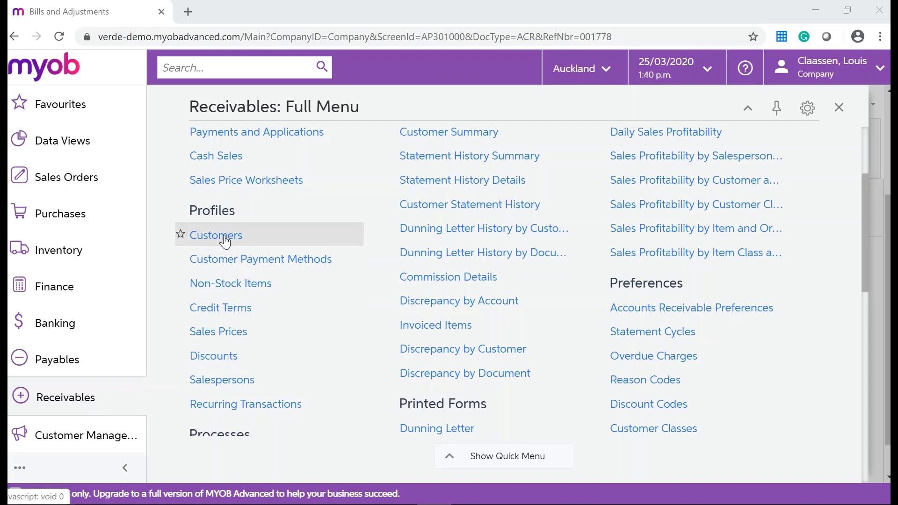
From Profiles, open Customers and add a new blank record (DEFAULT class, 30THMONTH terms, NZD).
left_click(217, 236)
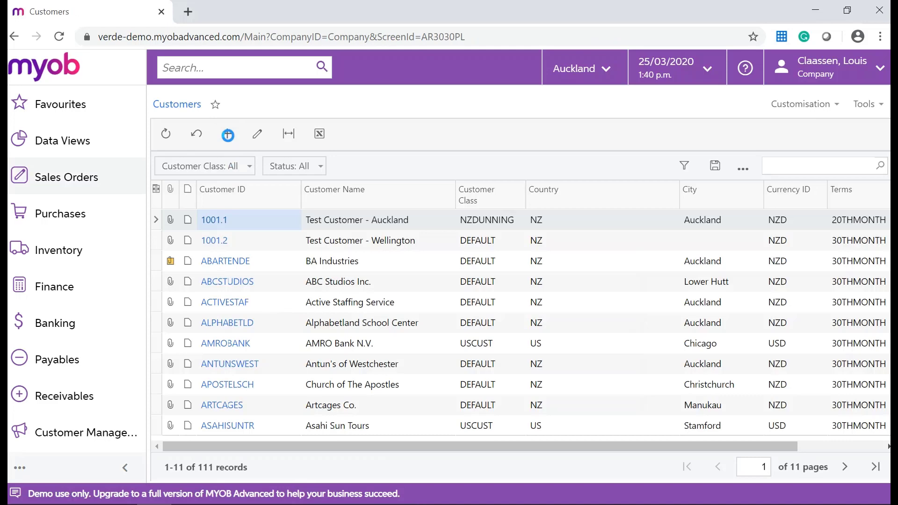
left_click(227, 134)
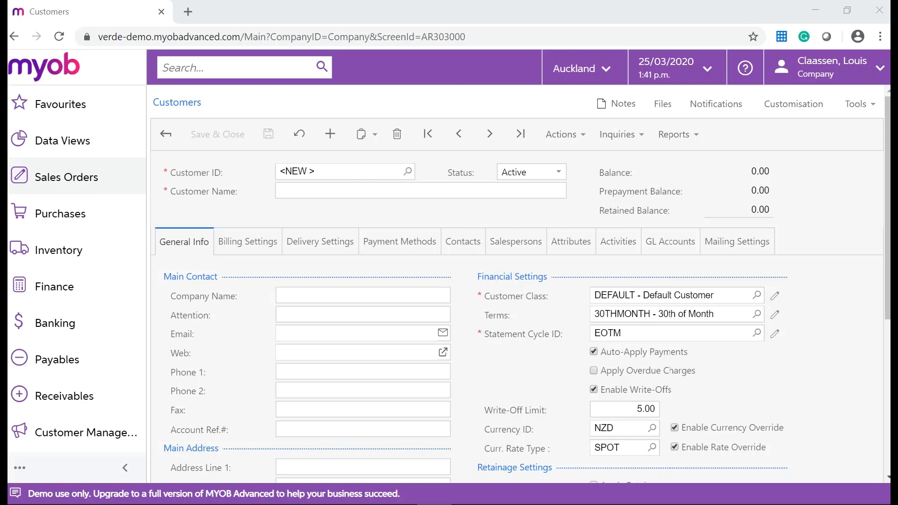
Name the customer ABC Books and enter the attention contact, e-mail, website and phone number.
left_click(388, 190)
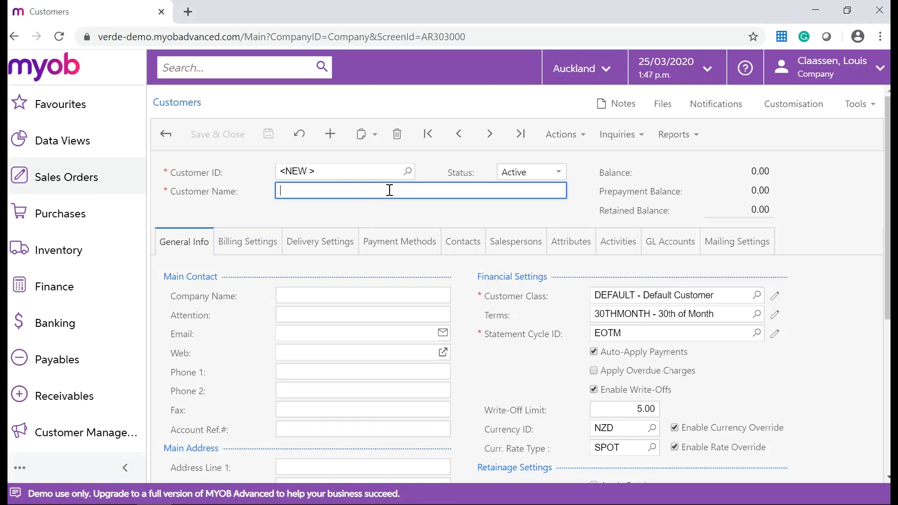
type("ABC Books")
key("Tab")
key("Tab")
key("Tab")
key("Tab")
key("Tab")
type("ww")
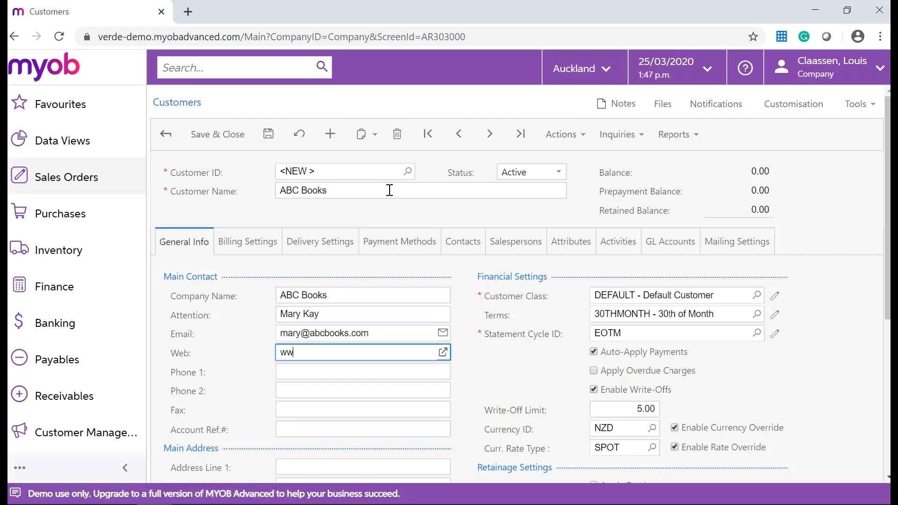
type("w.abcbooks.com")
key("Tab")
key("Tab")
key("Tab")
key("Tab")
key("Tab")
Fill in the main address with the street, suburb, city and postal code.
scroll(359, 259, "down", 5)
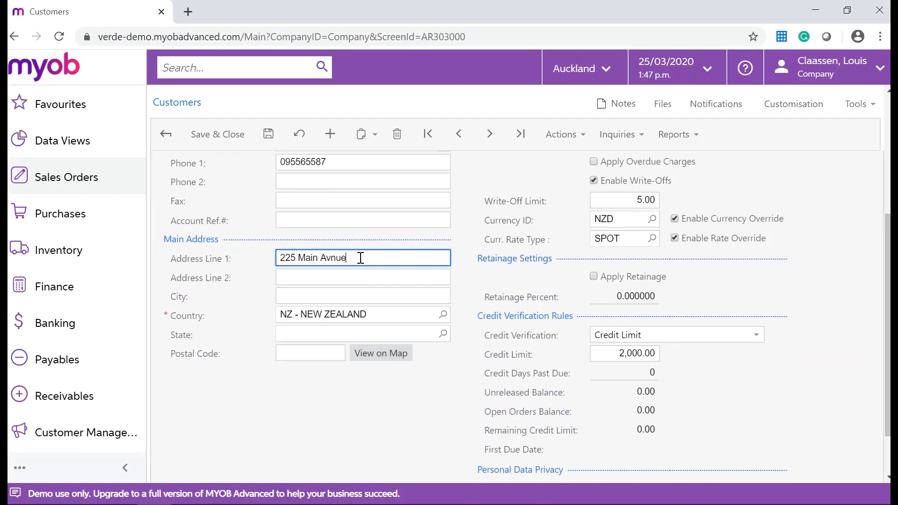
key("Tab")
type("Manukau")
key("Tab")
type("Auckland")
key("Tab")
key("Tab")
type("0020")
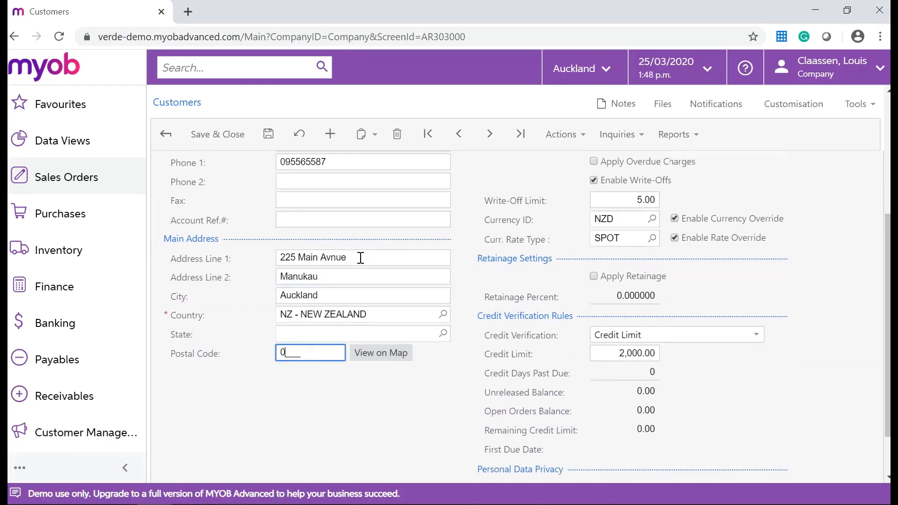
Tick personal-data consent, review the GL Accounts settings, and save the customer.
scroll(514, 310, "up", 1)
scroll(492, 420, "down", 3)
left_click(490, 423)
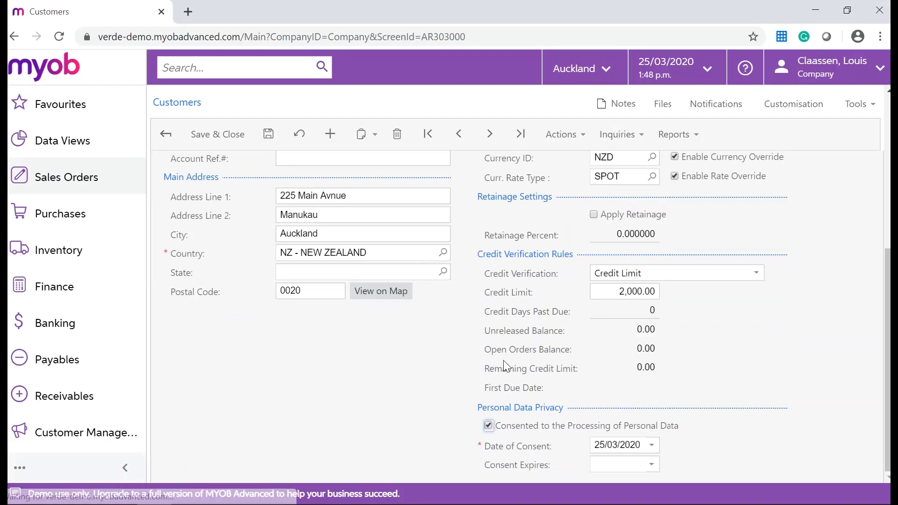
scroll(503, 360, "up", 7)
left_click(667, 242)
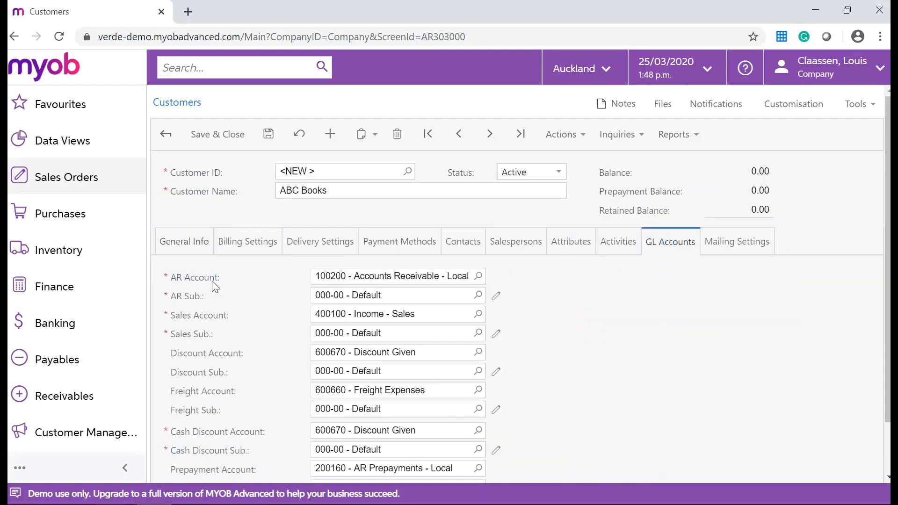
scroll(227, 371, "down", 2)
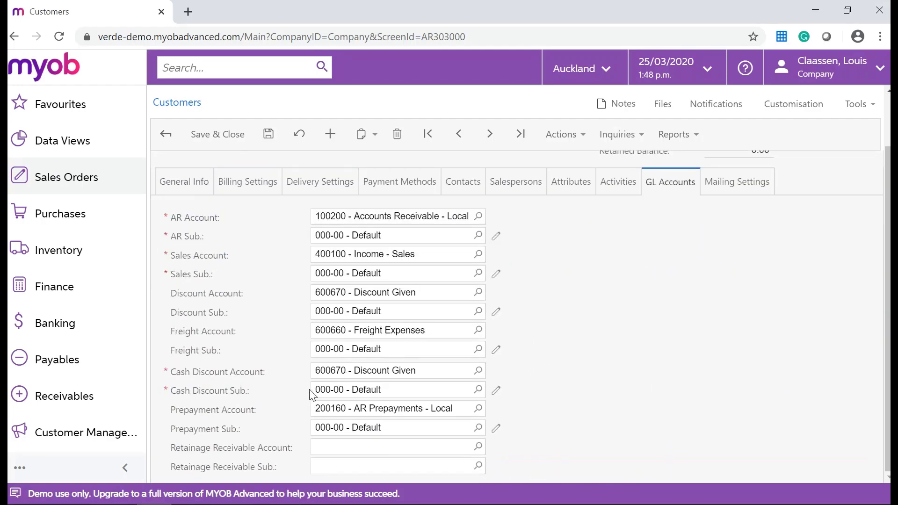
scroll(286, 327, "up", 2)
key("ctrl+s")
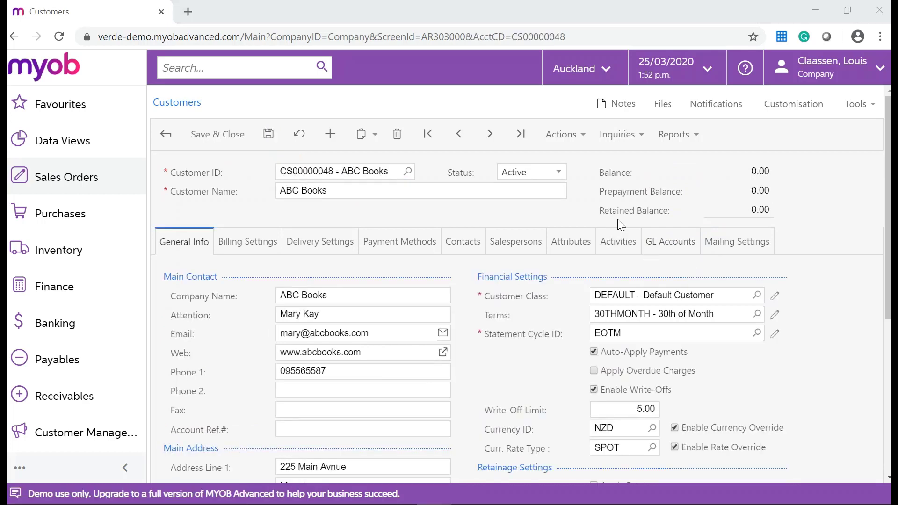
Check the customer status options, leaving the status Active.
left_click(559, 176)
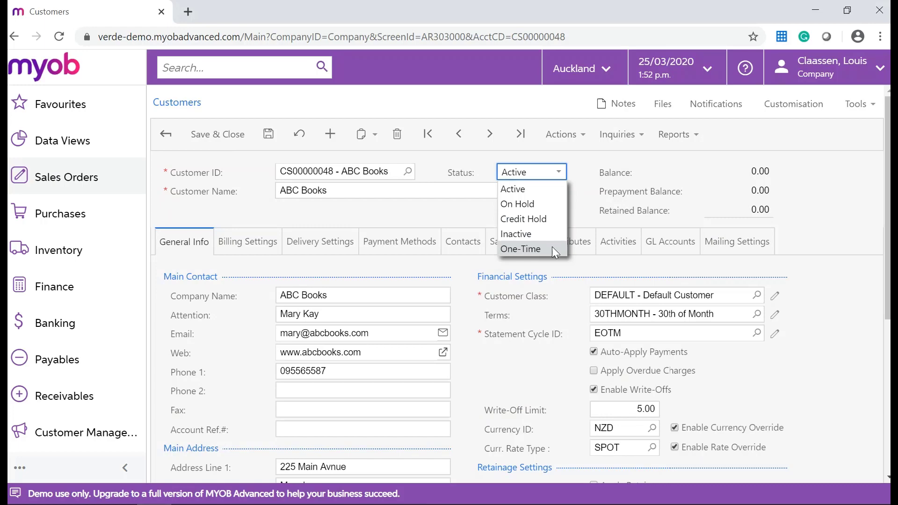
left_click(585, 197)
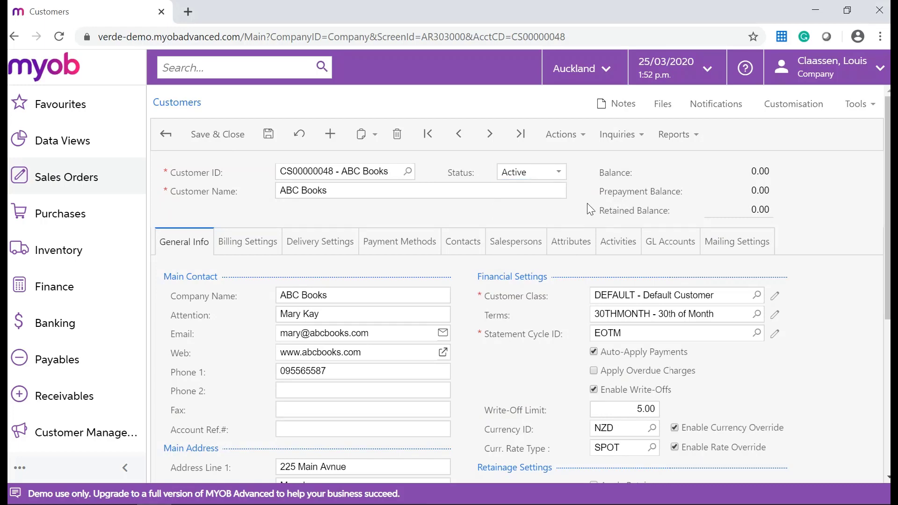
scroll(535, 323, "down", 3)
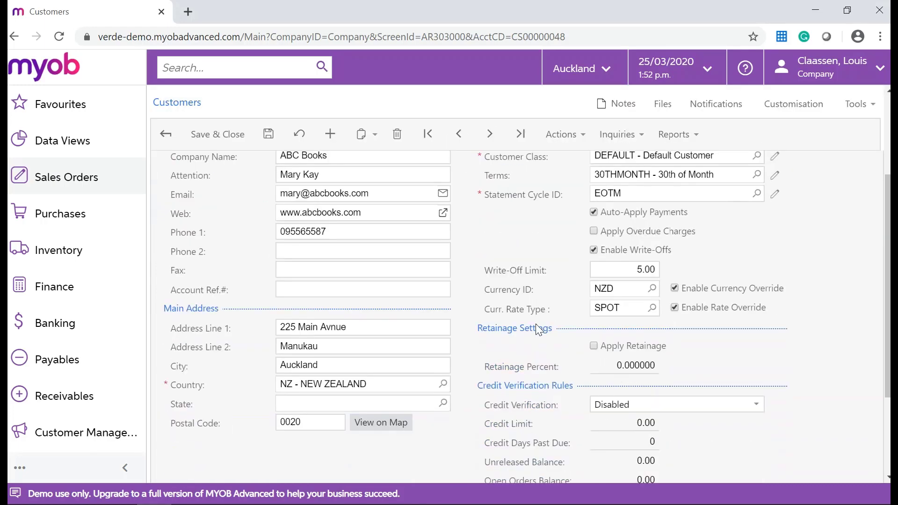
scroll(538, 323, "down", 2)
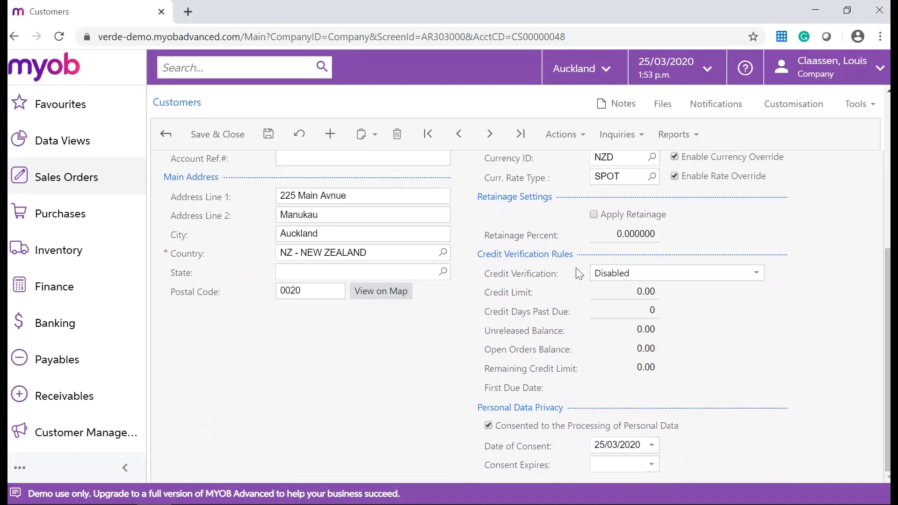
Set Credit Verification to Credit Limit with a 1,000.00 limit and save.
left_click(756, 276)
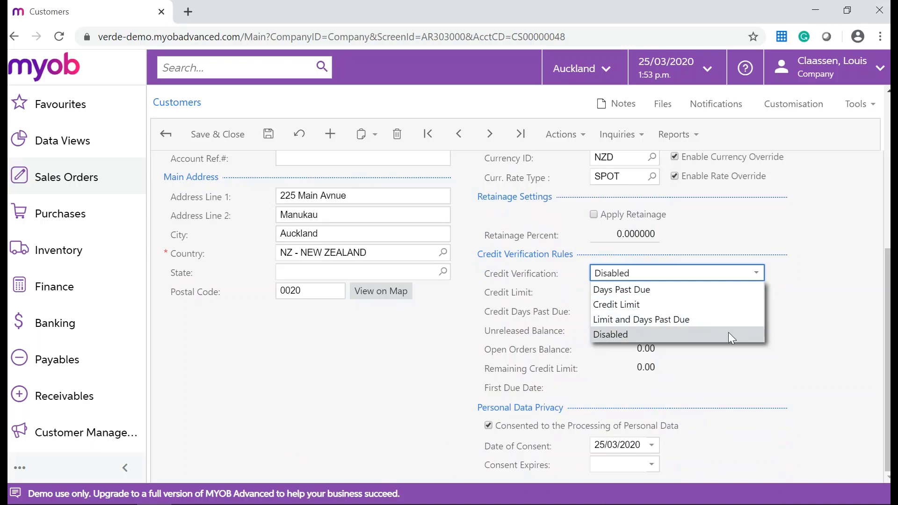
left_click(687, 307)
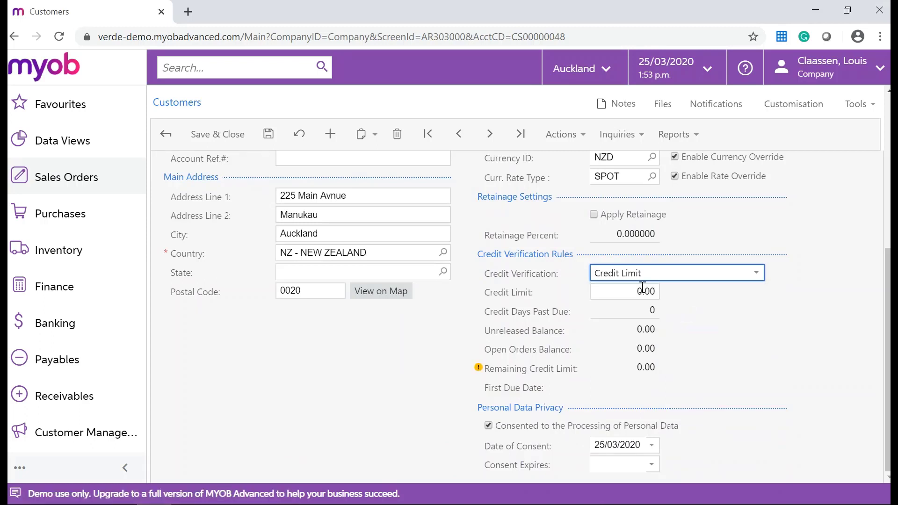
left_click(628, 292)
type("1000")
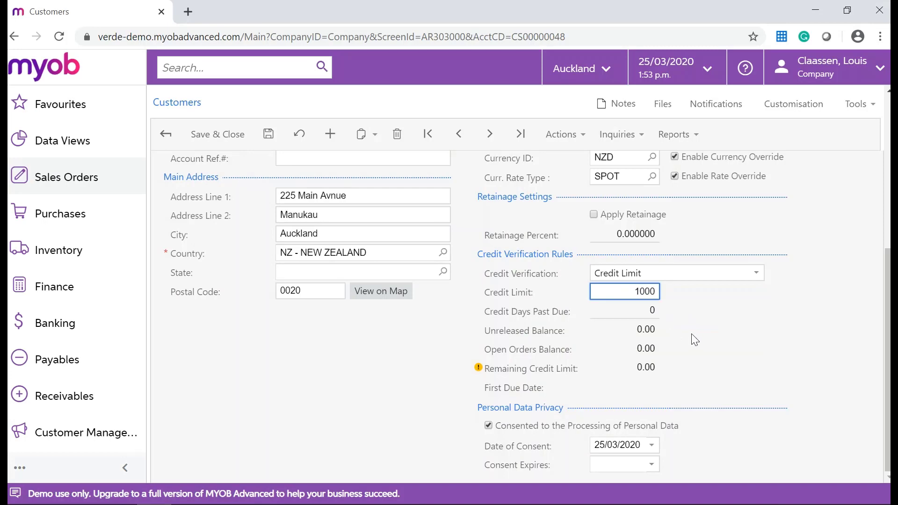
left_click(695, 339)
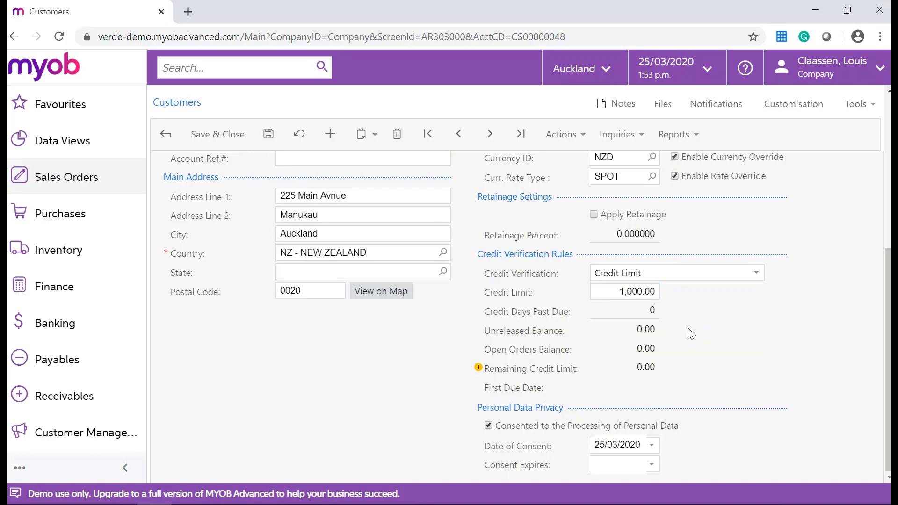
scroll(528, 326, "up", 6)
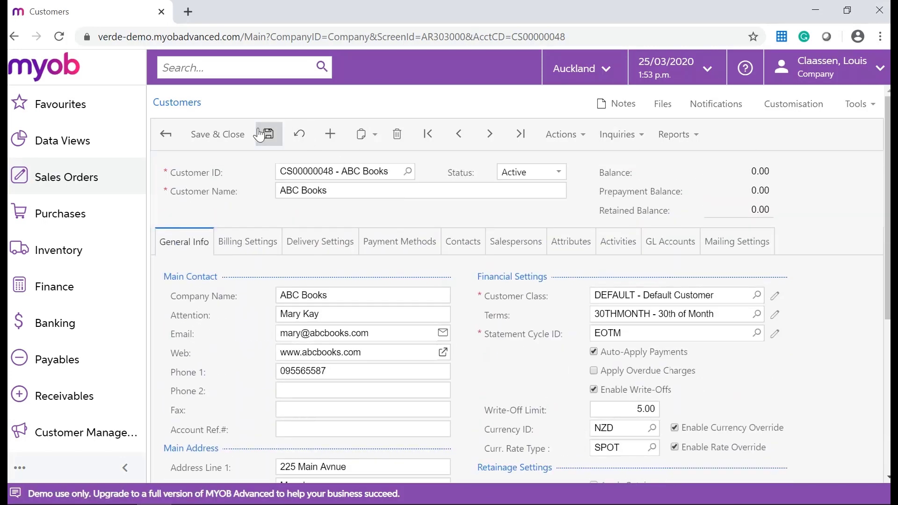
left_click(268, 134)
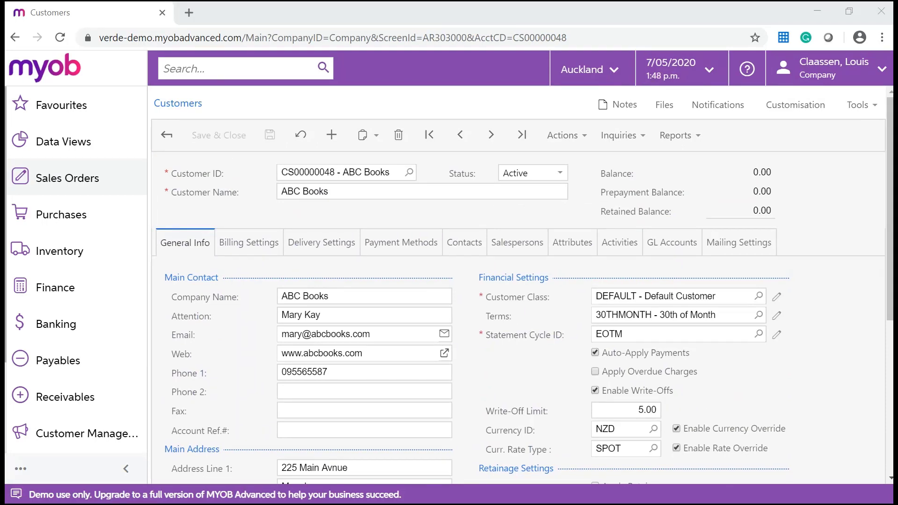
On the ABC Books Contacts tab, add a new contact record.
left_click(457, 253)
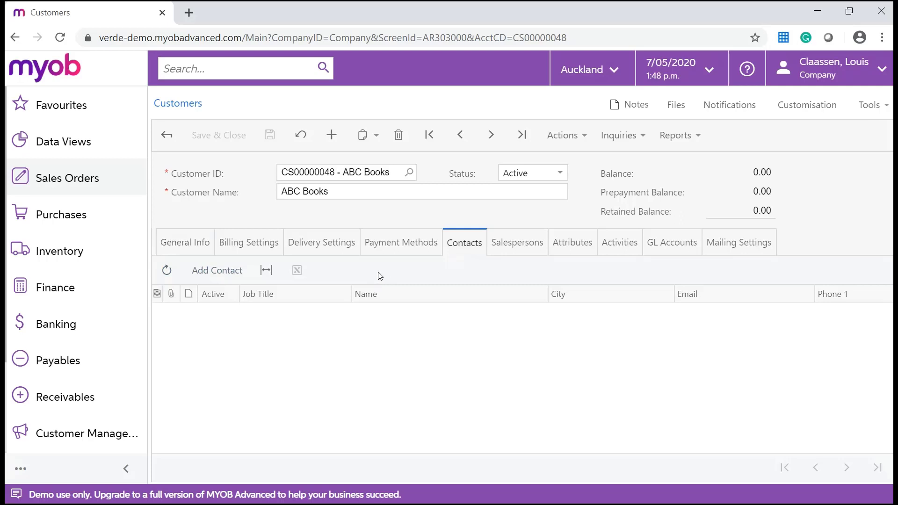
left_click(226, 273)
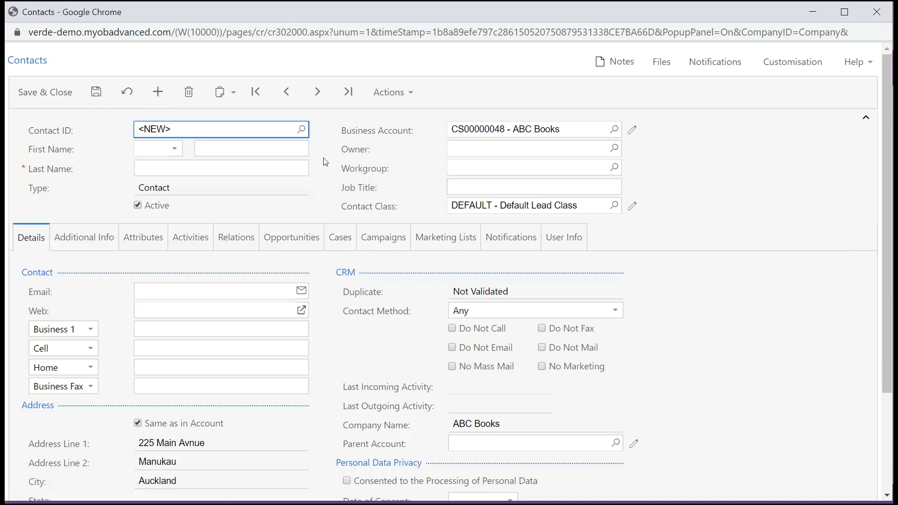
Enter the contact's first and last name with job title Operations Manager.
left_click(295, 150)
type("Jack")
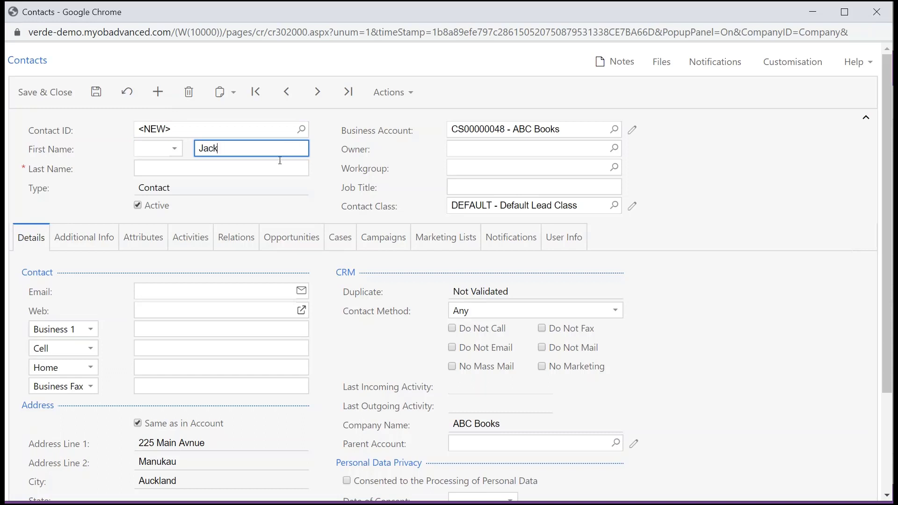
left_click(275, 167)
type("Sparrow")
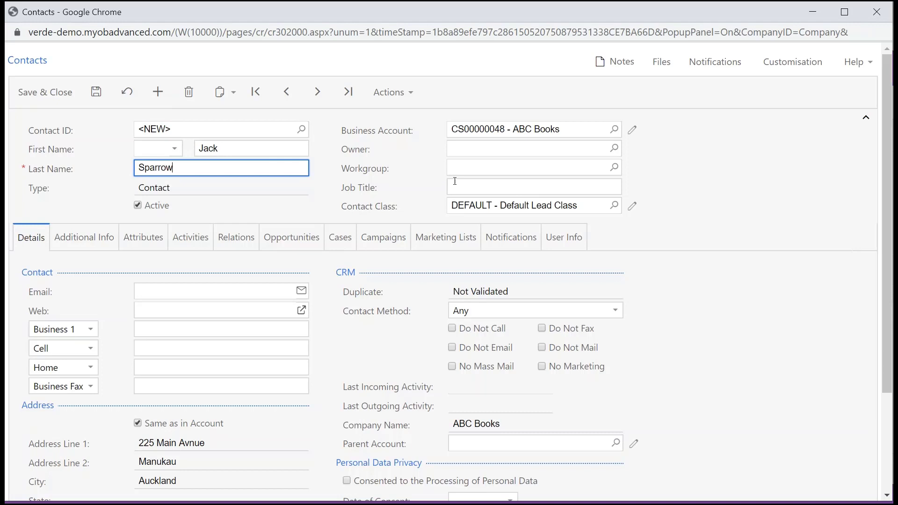
left_click(456, 181)
type("Operations Manager")
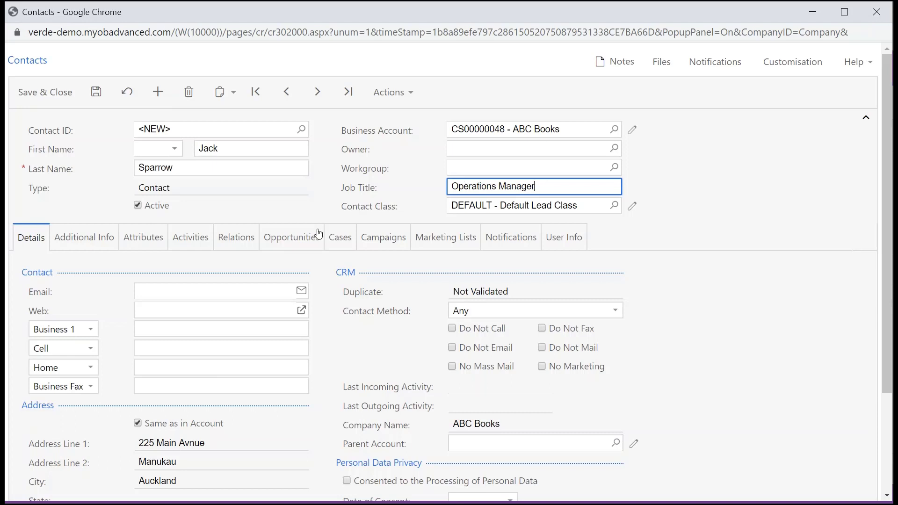
Add the contact's e-mail and business phone, tick Do Not Call and Consented, and save.
left_click(220, 289)
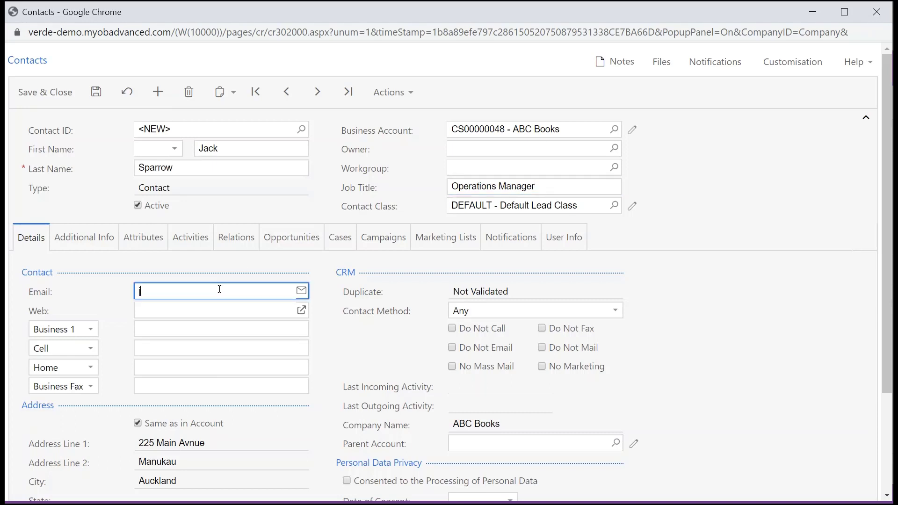
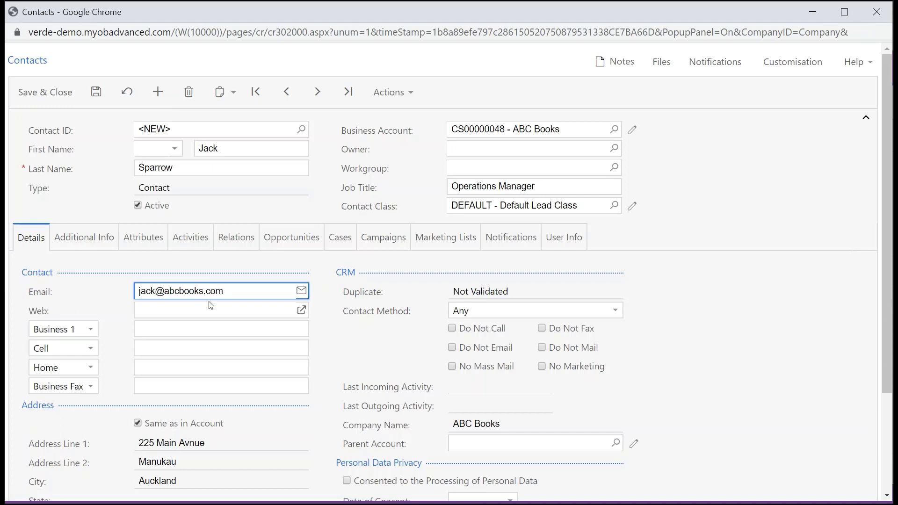
left_click(201, 329)
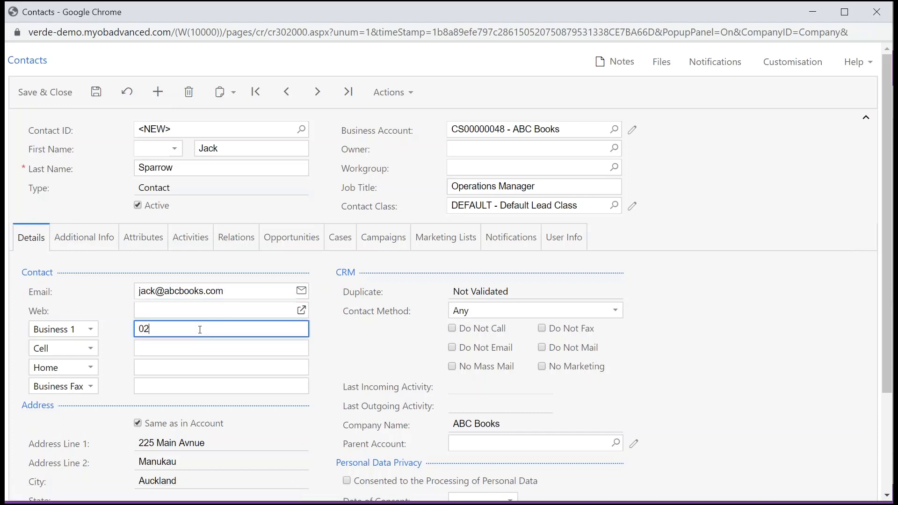
left_click(454, 329)
left_click(347, 481)
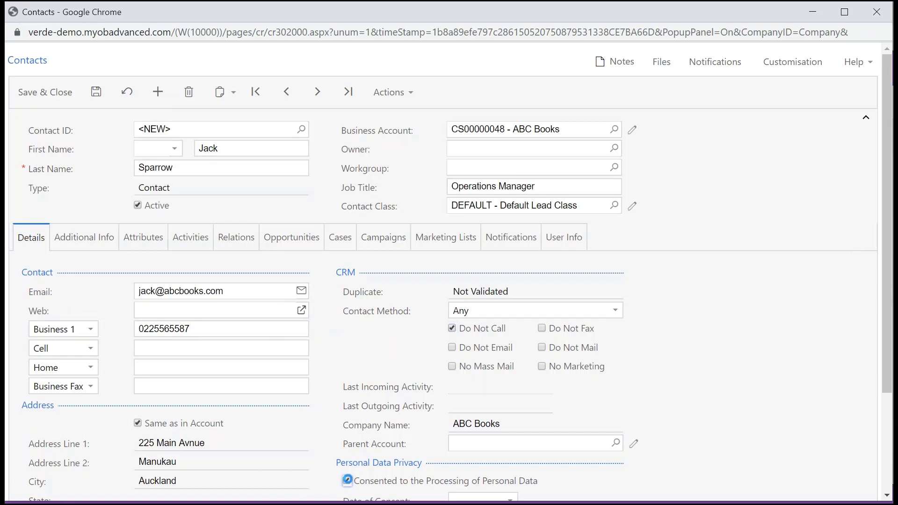
left_click(96, 91)
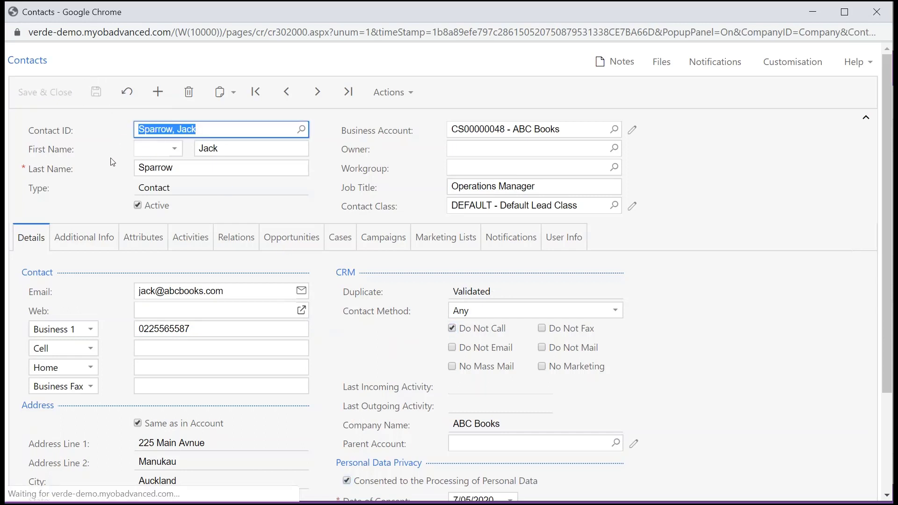
Browse the contact's Additional Info, Activities and Relations tabs, checking the Add Activity options.
left_click(86, 241)
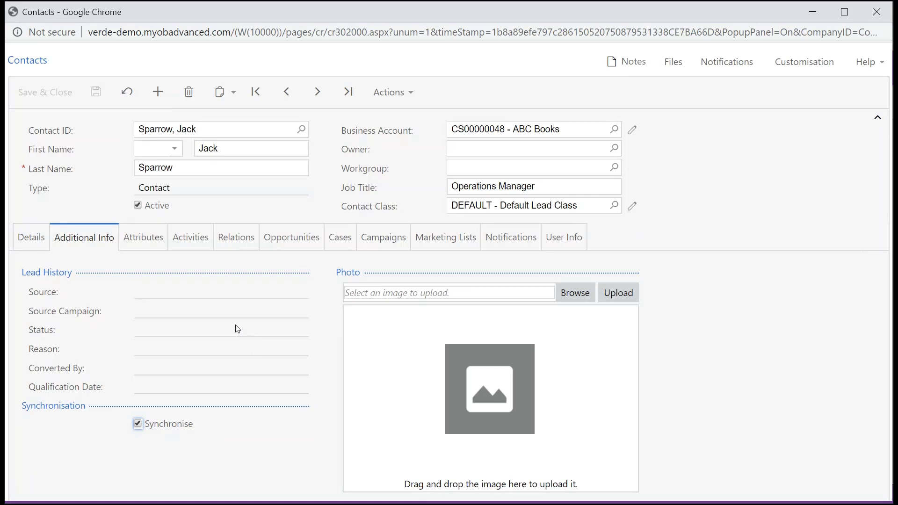
left_click(200, 248)
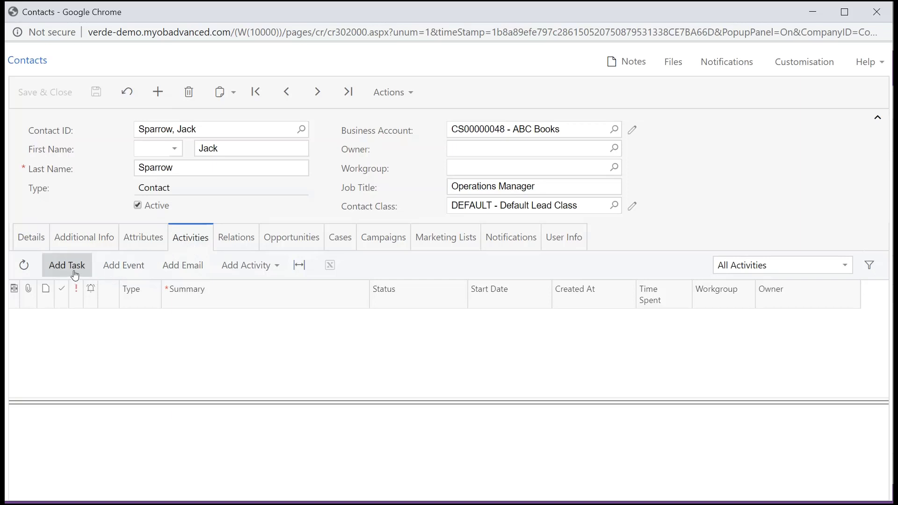
left_click(273, 275)
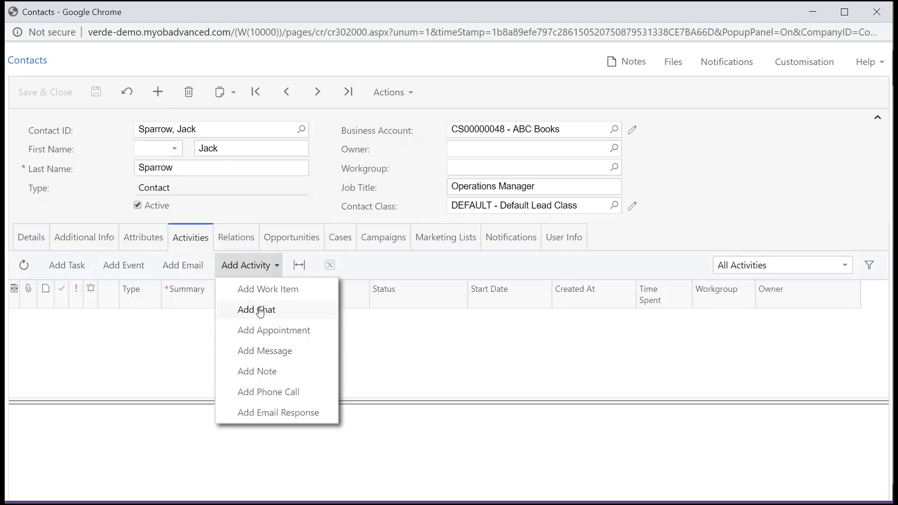
left_click(242, 244)
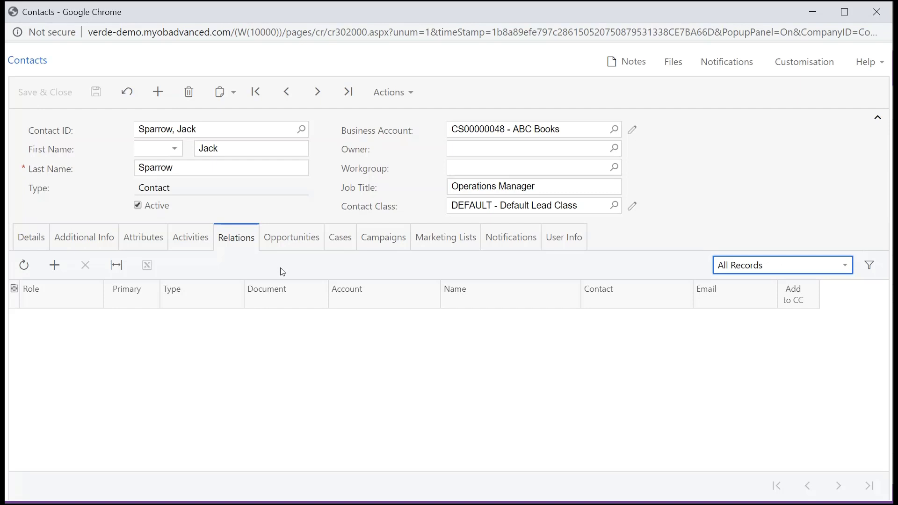
Check the contact's Opportunities, Campaigns, Marketing Lists and Notifications tabs.
left_click(311, 245)
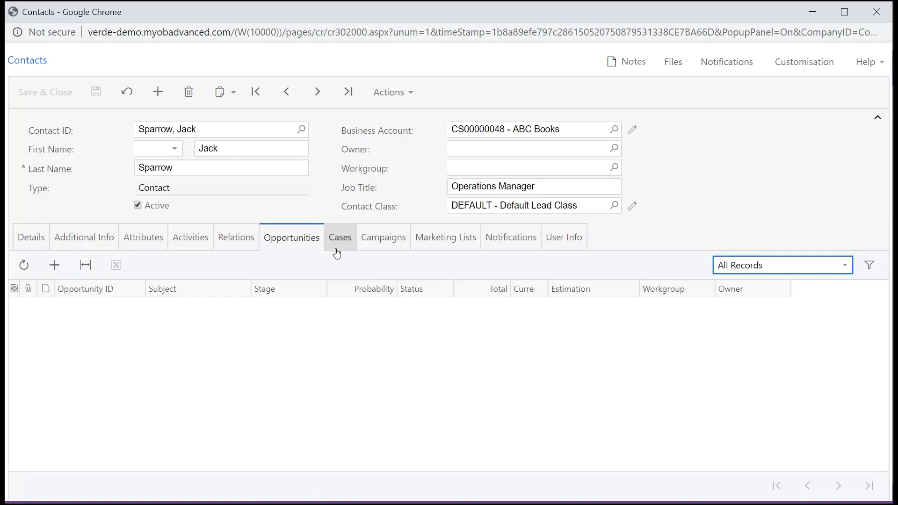
left_click(379, 246)
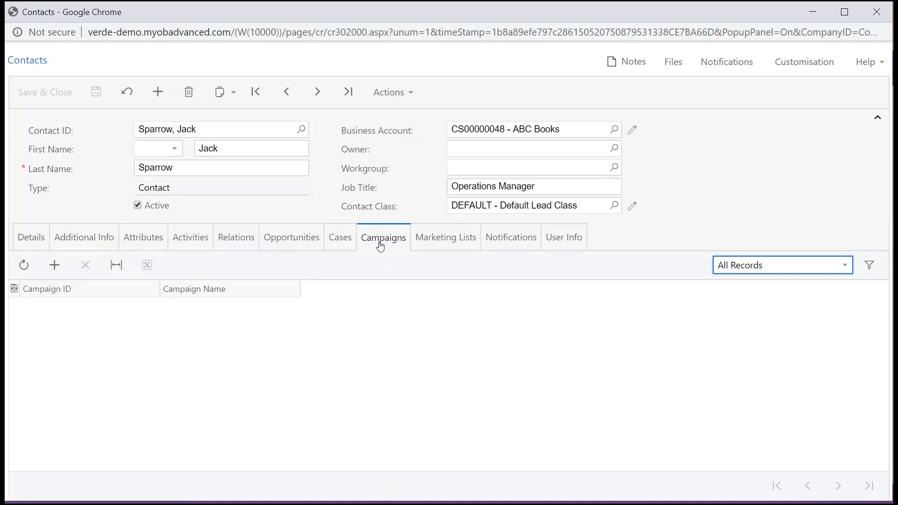
left_click(444, 248)
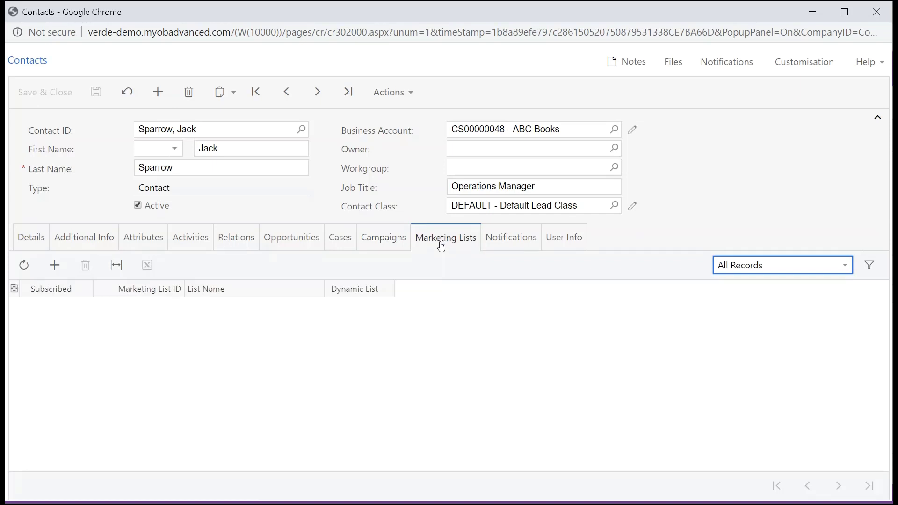
left_click(511, 245)
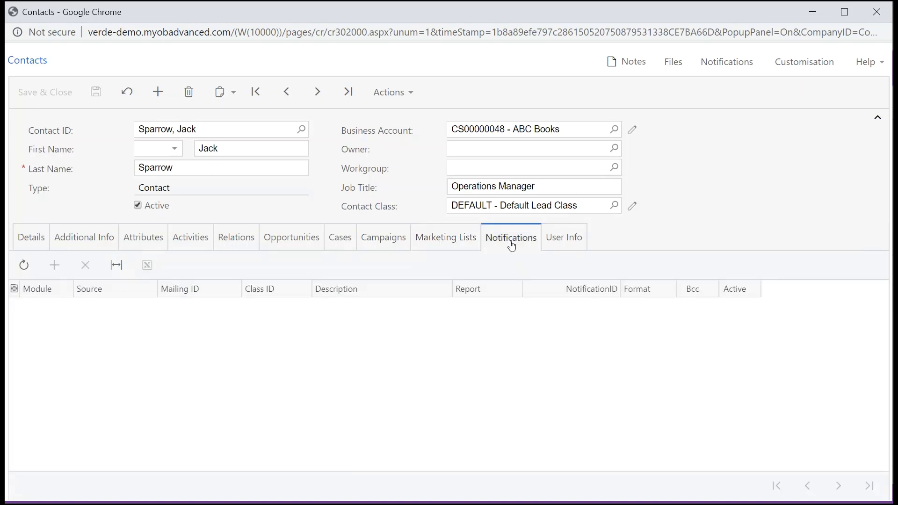